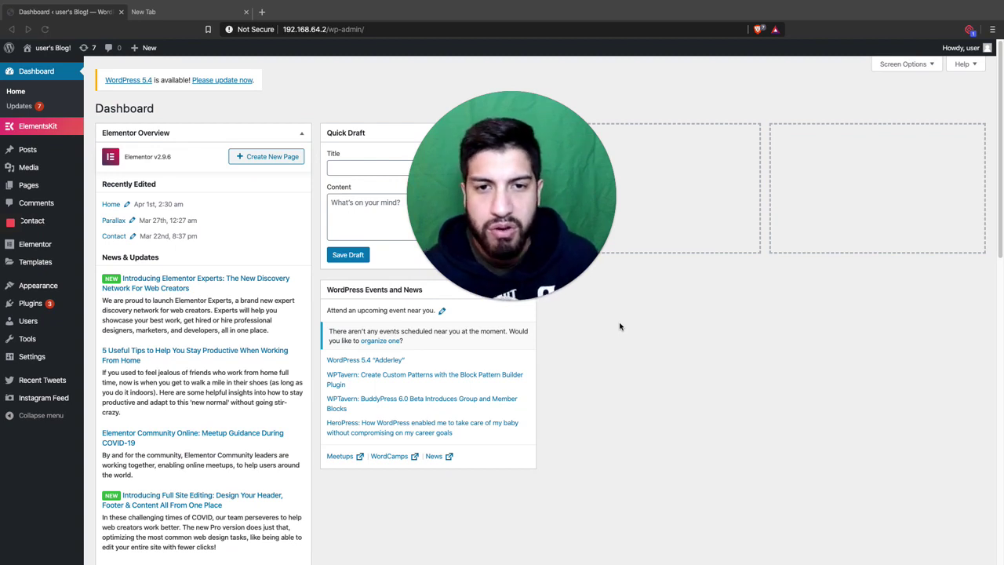
pyautogui.moveTo(518, 249)
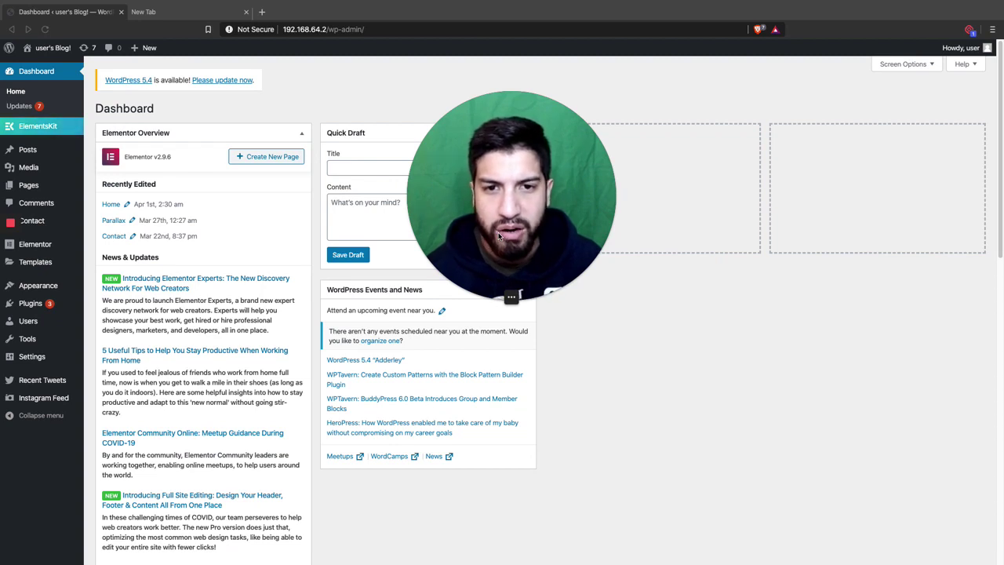
pyautogui.moveTo(506, 298)
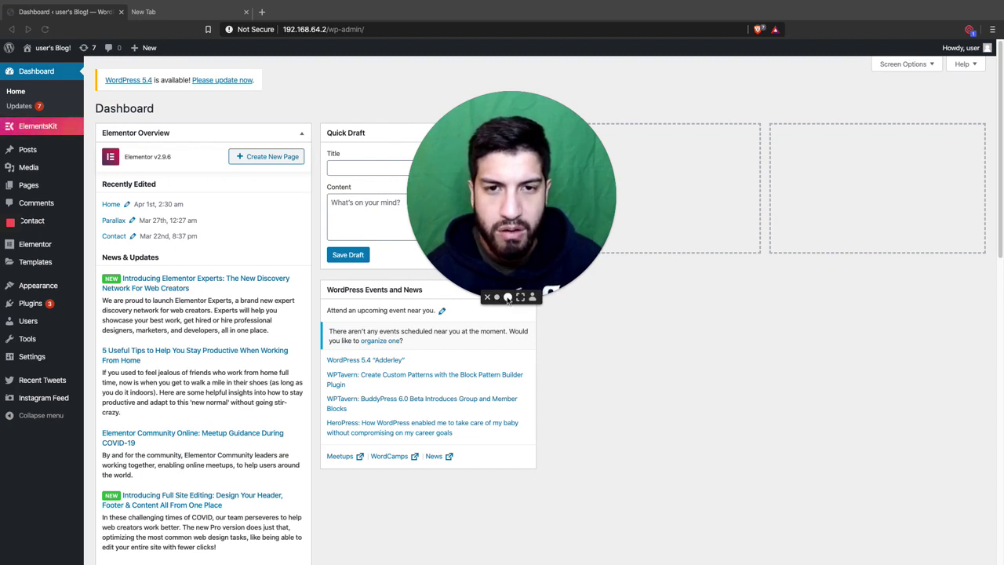
pyautogui.click(496, 299)
pyautogui.moveTo(496, 299); pyautogui.dragTo(914, 534)
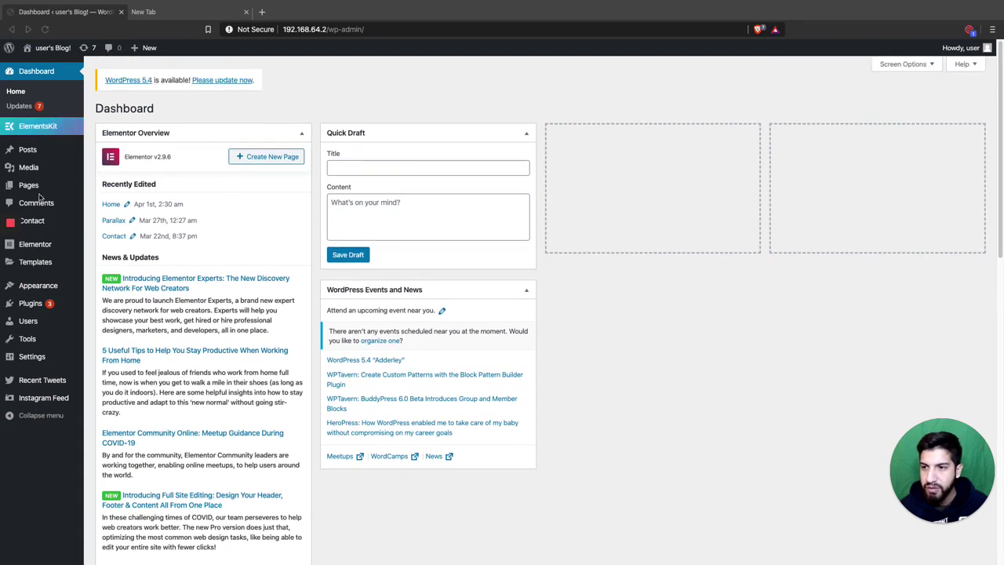
# Open the Media Library and bring up the file chooser for adding a new upload
pyautogui.click(29, 167)
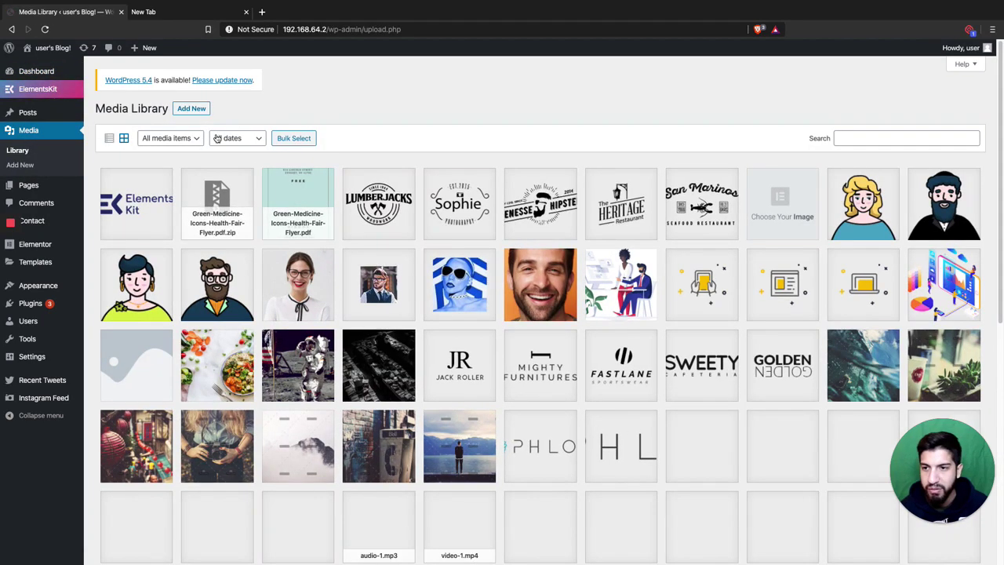
pyautogui.click(197, 109)
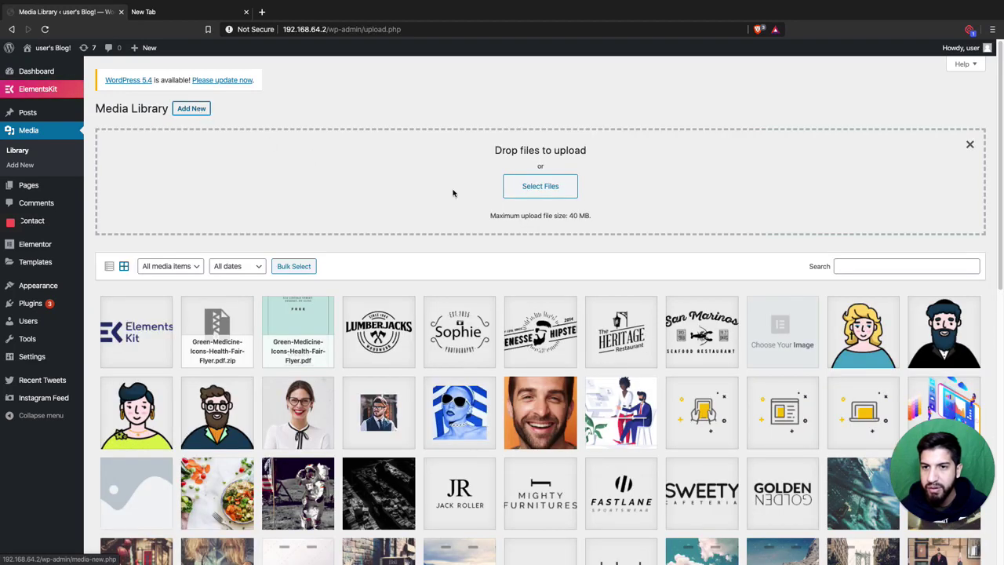
pyautogui.click(511, 191)
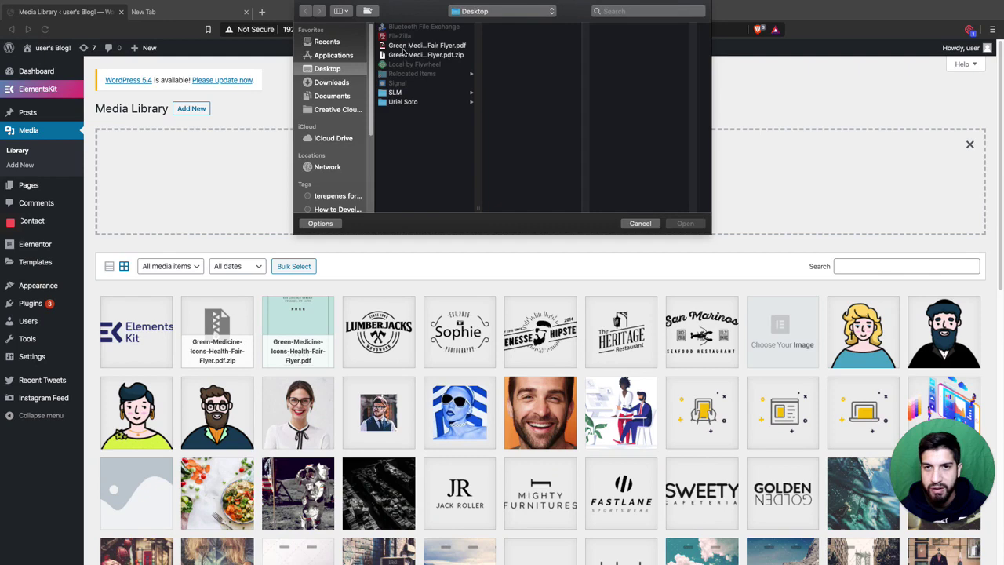
# Preview the Green Medicine Icons Health Fair Flyer PDF and ZIP in the file chooser, and cancel the upload
pyautogui.click(403, 46)
pyautogui.click(404, 54)
pyautogui.click(409, 45)
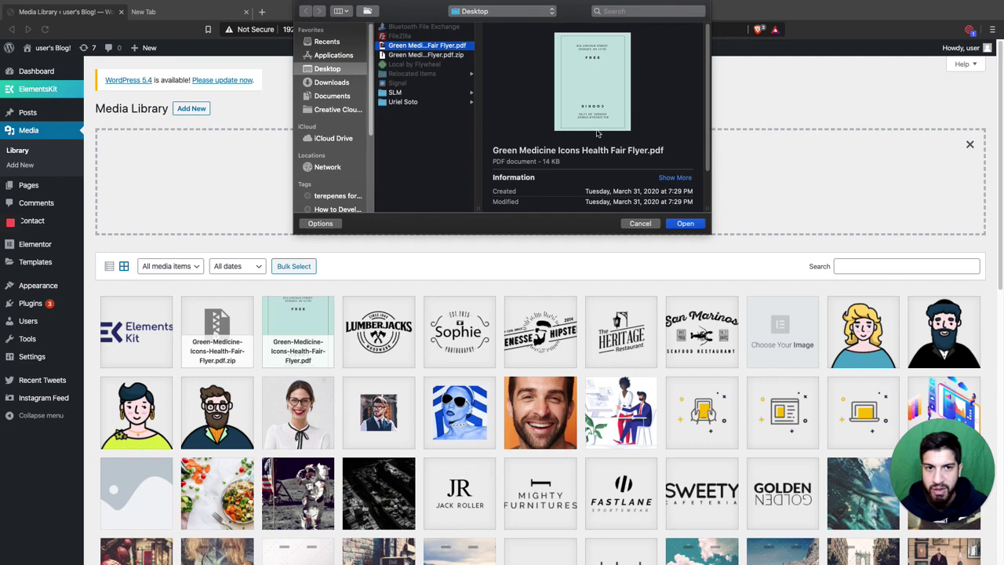
pyautogui.click(447, 56)
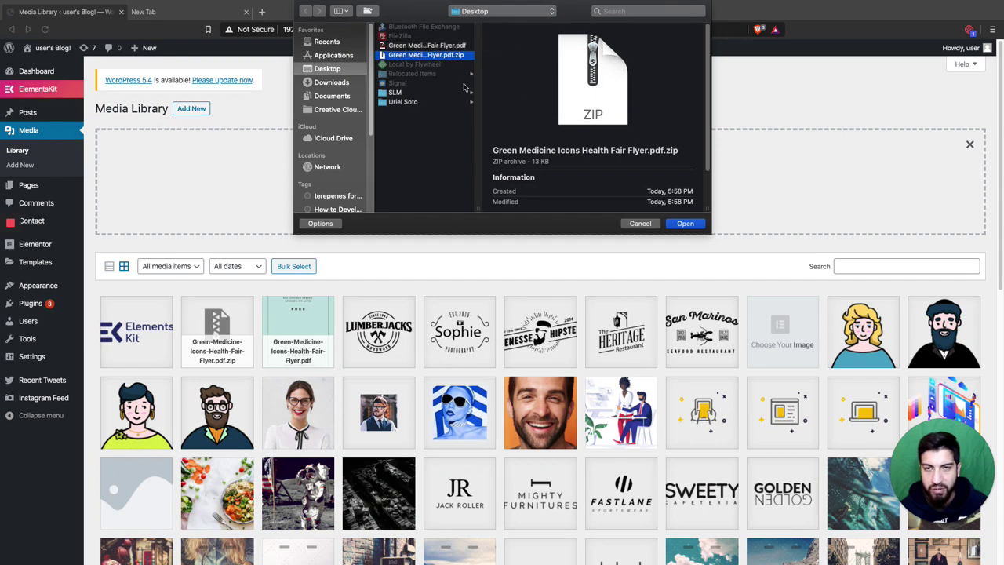
pyautogui.click(432, 46)
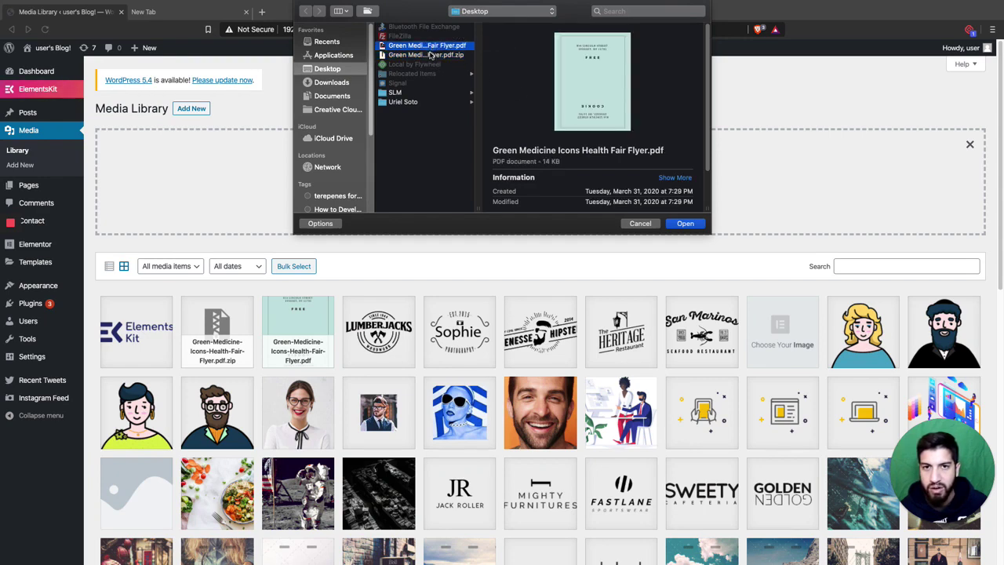
pyautogui.click(431, 55)
pyautogui.click(641, 222)
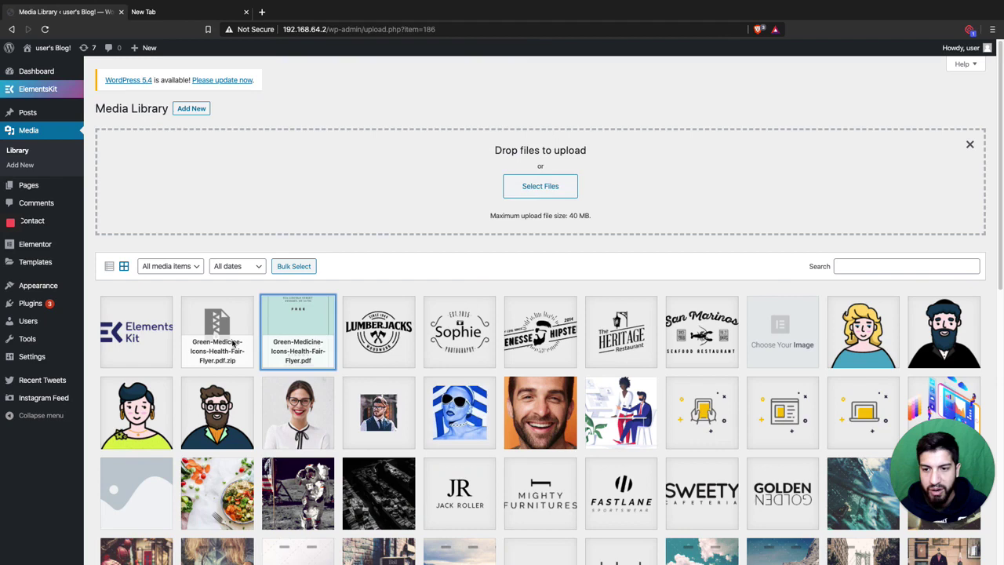
# Examine the attachment details of the uploaded flyer PDF and of its ZIP version, including the ZIP's file link
pyautogui.click(290, 338)
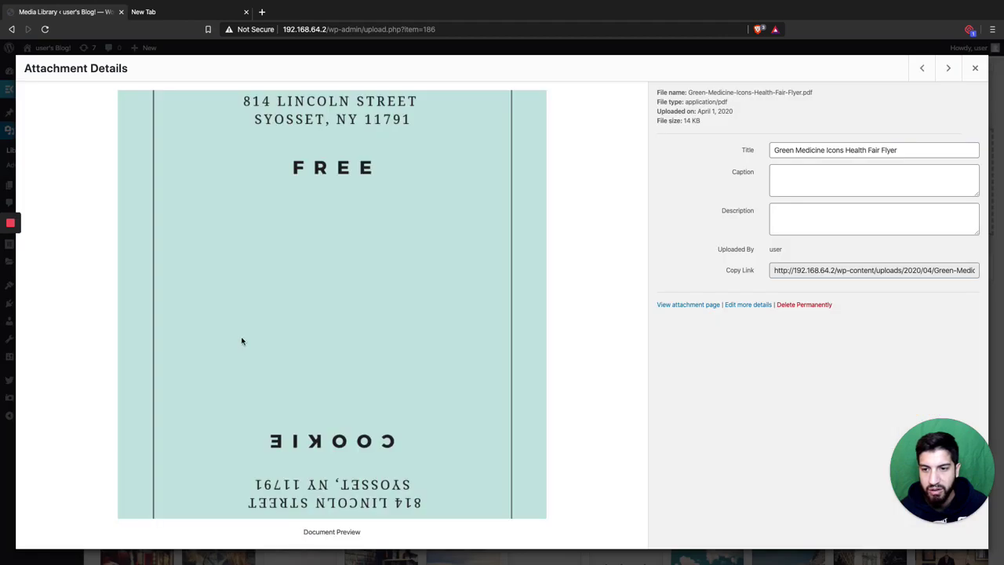
pyautogui.click(977, 69)
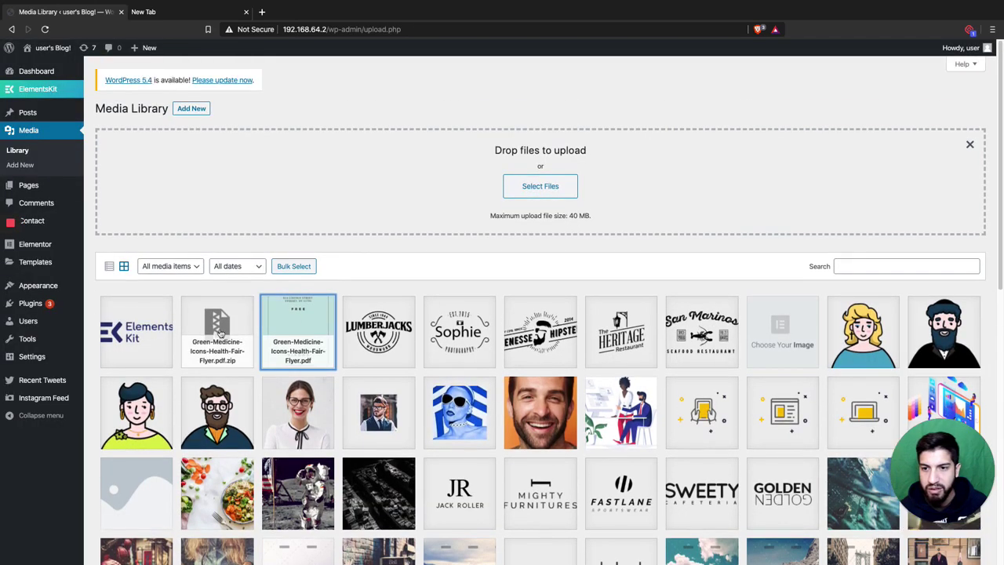
pyautogui.click(241, 332)
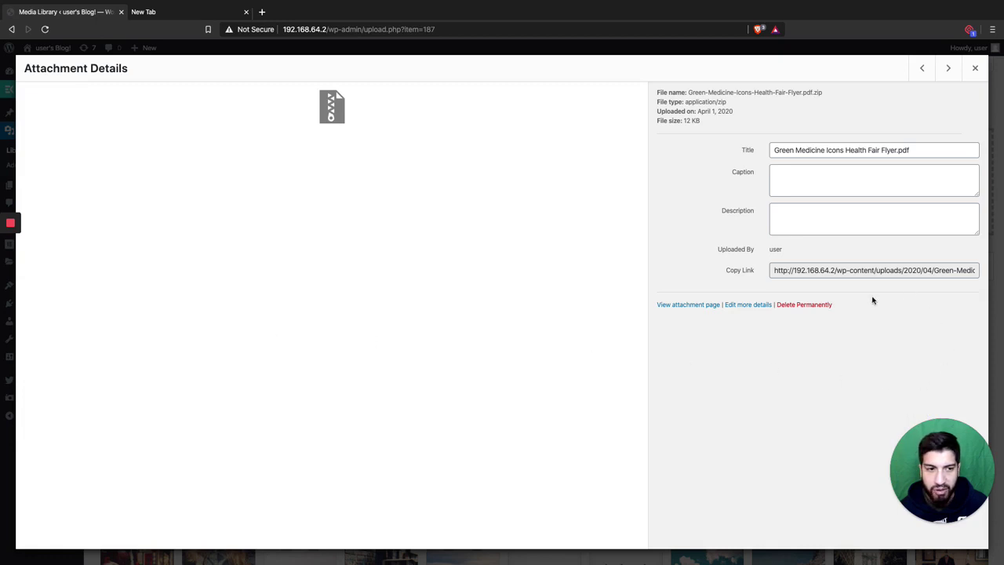
pyautogui.moveTo(869, 270); pyautogui.dragTo(833, 271)
pyautogui.click(837, 271)
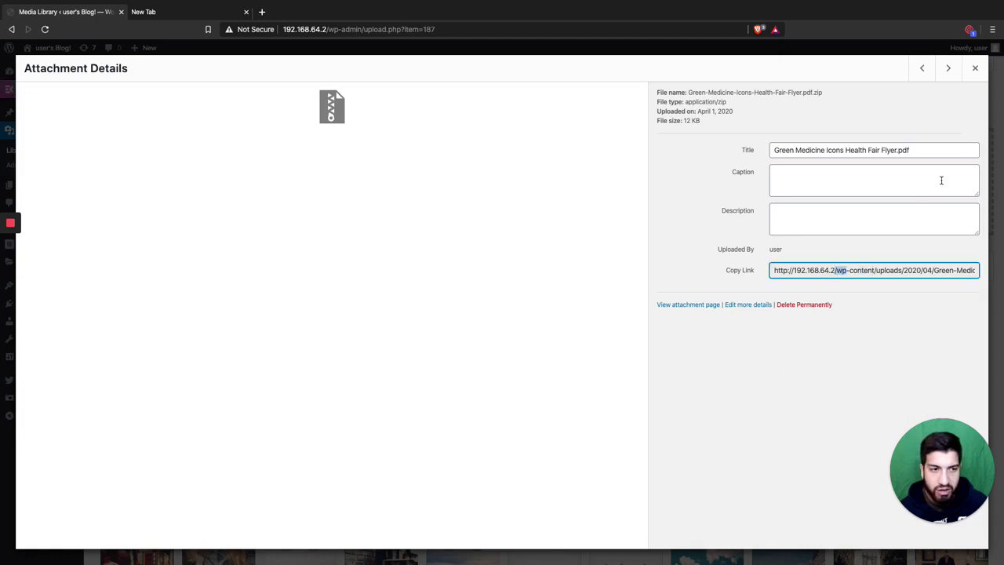
pyautogui.click(975, 68)
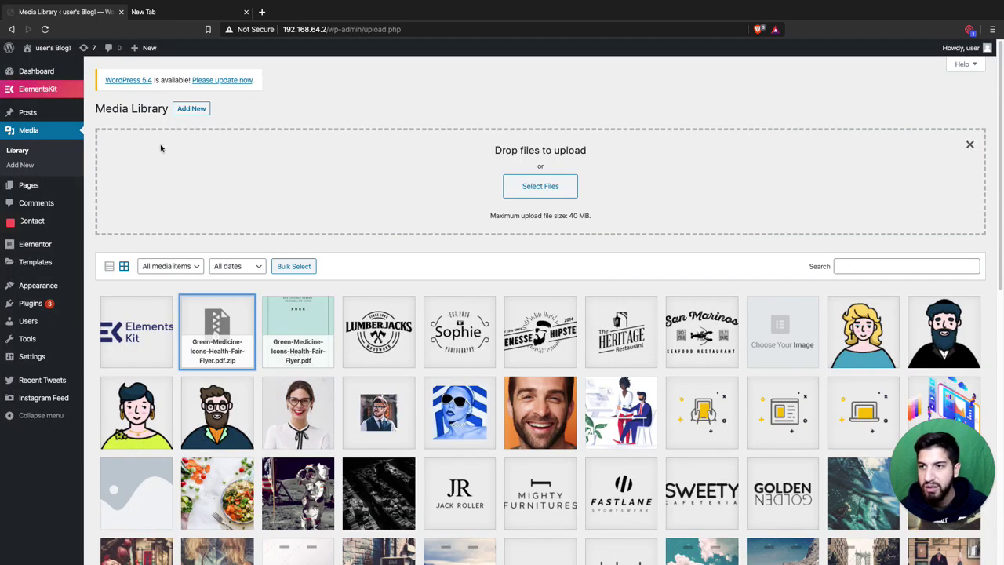
# Open the Pages list in a separate tab, close the empty tab, and open the Home page for editing with Elementor
pyautogui.moveTo(34, 228)
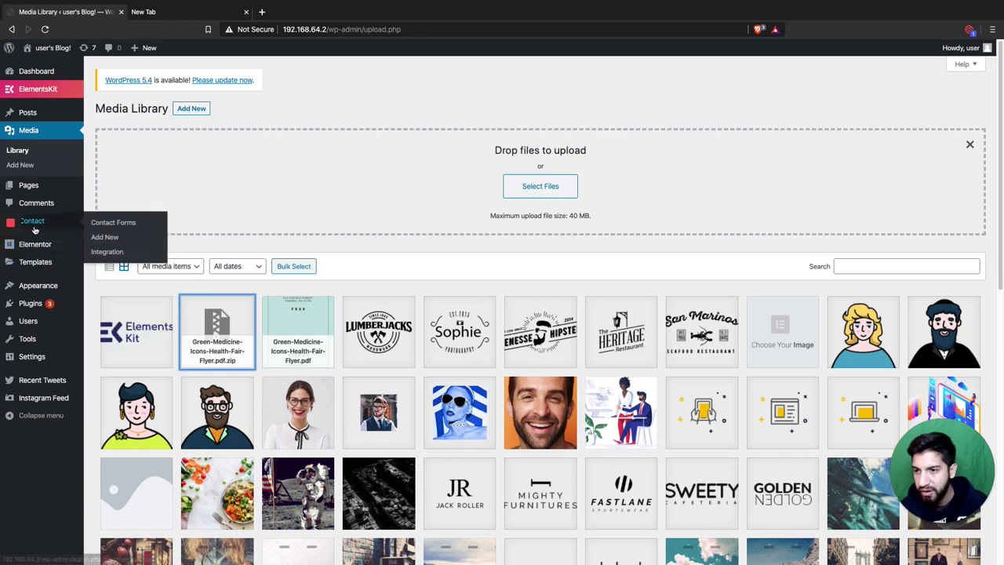
pyautogui.moveTo(41, 245)
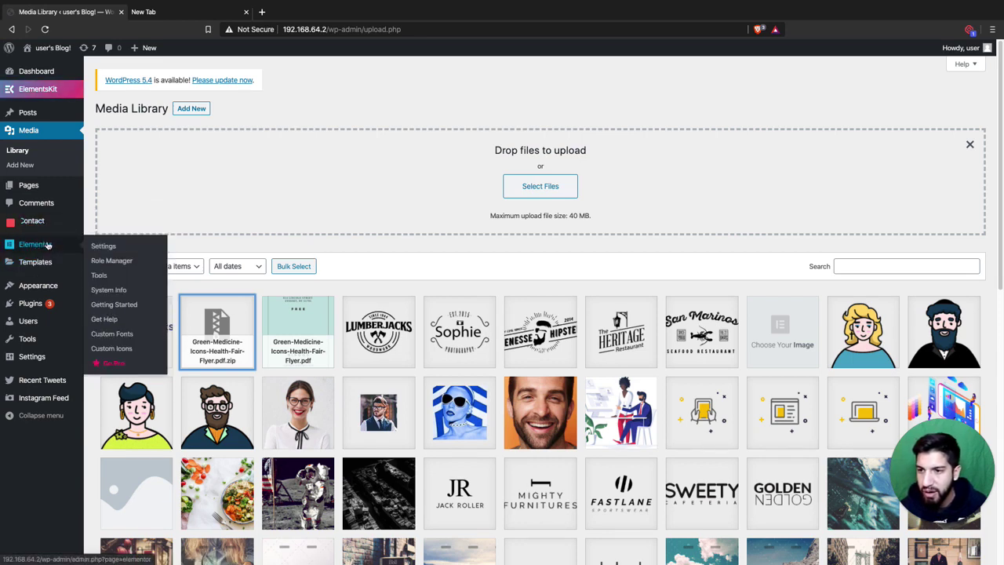
pyautogui.keyDown('ctrl'); pyautogui.click(37, 186); pyautogui.keyUp('ctrl')
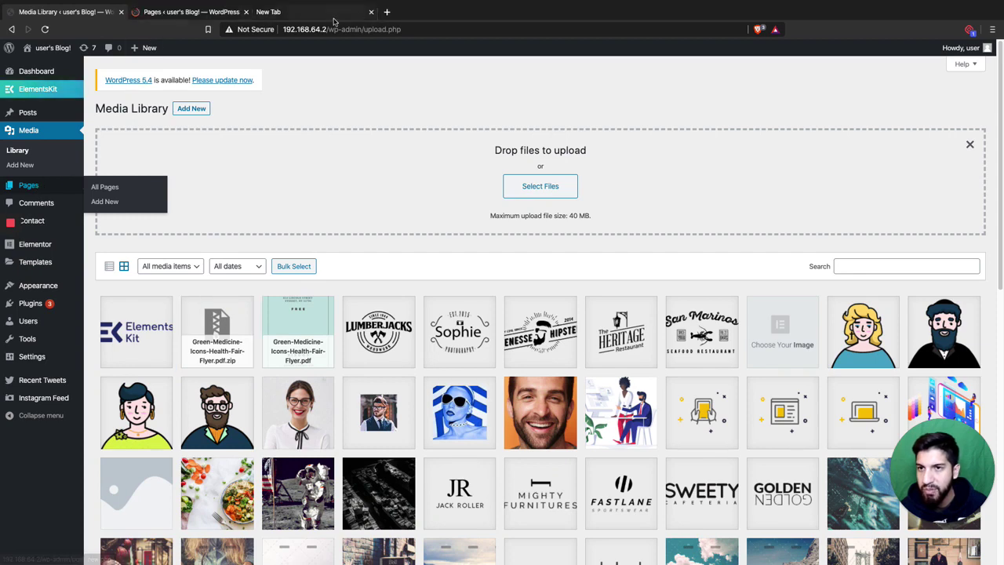
pyautogui.click(372, 14)
pyautogui.click(191, 13)
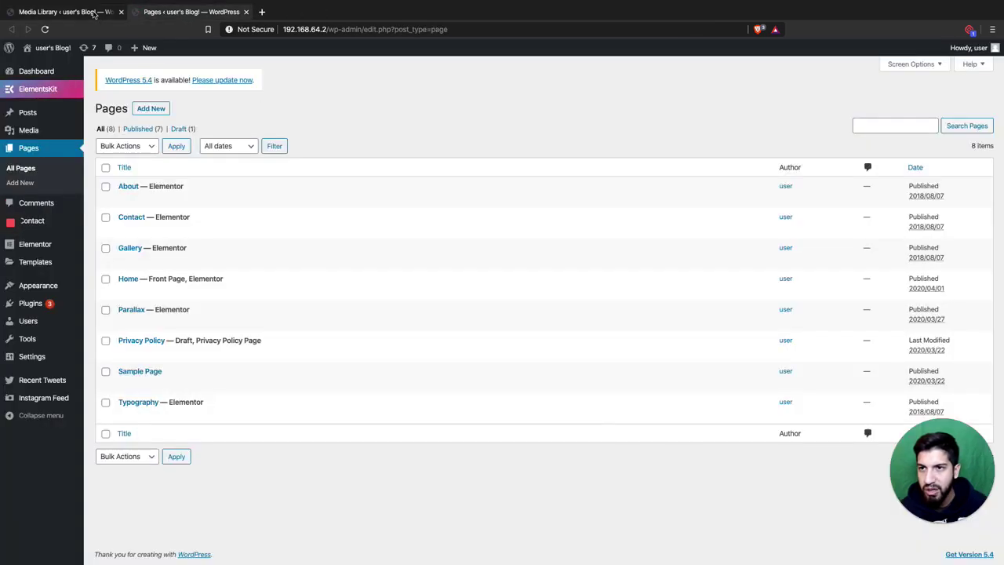
pyautogui.hotkey('ctrl', 'shift', 'Tab')
pyautogui.click(196, 12)
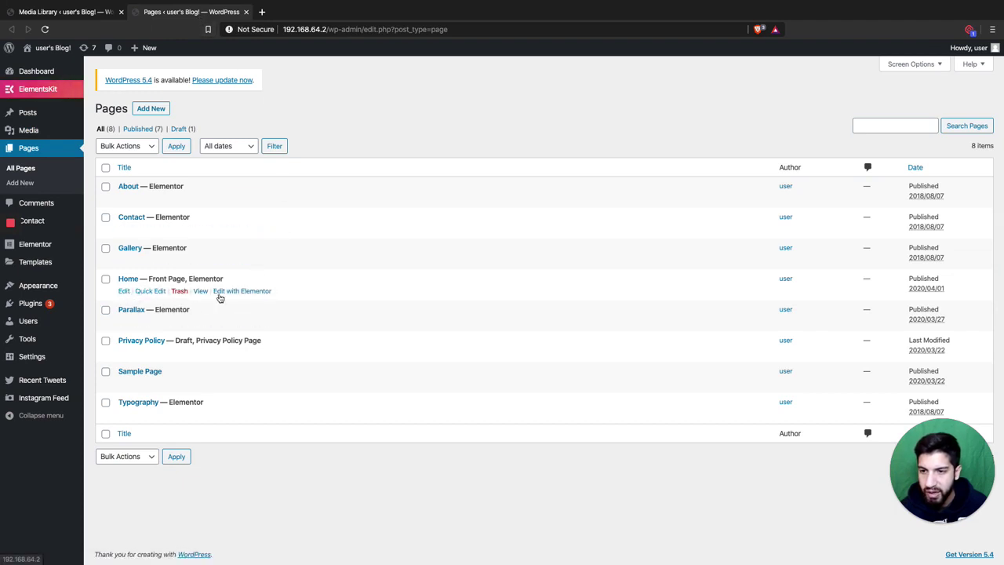
pyautogui.click(244, 294)
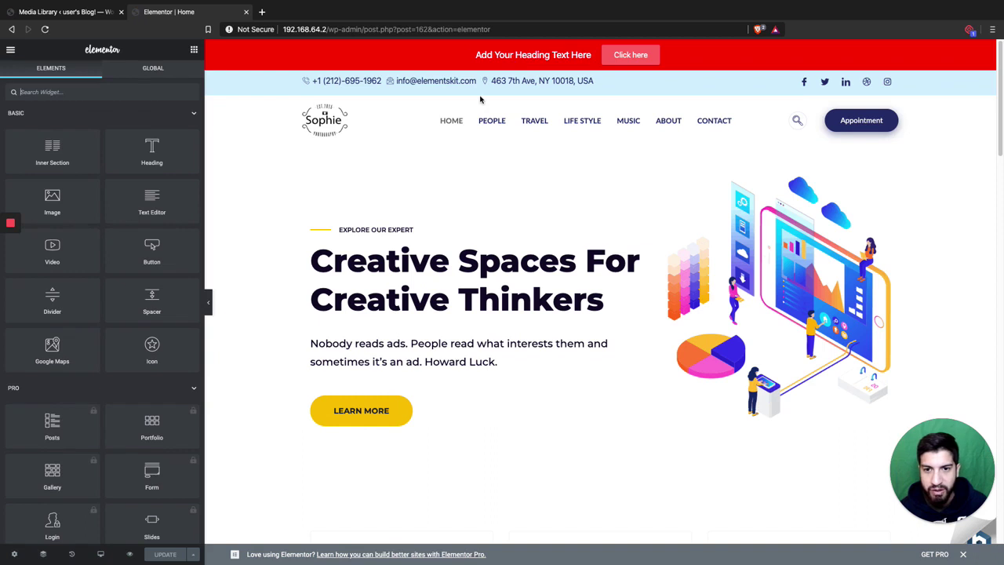
# Clear the URL of the Learn More button under the "Creative Spaces For Creative Thinkers" heading
pyautogui.scroll(-3, 506, 238)
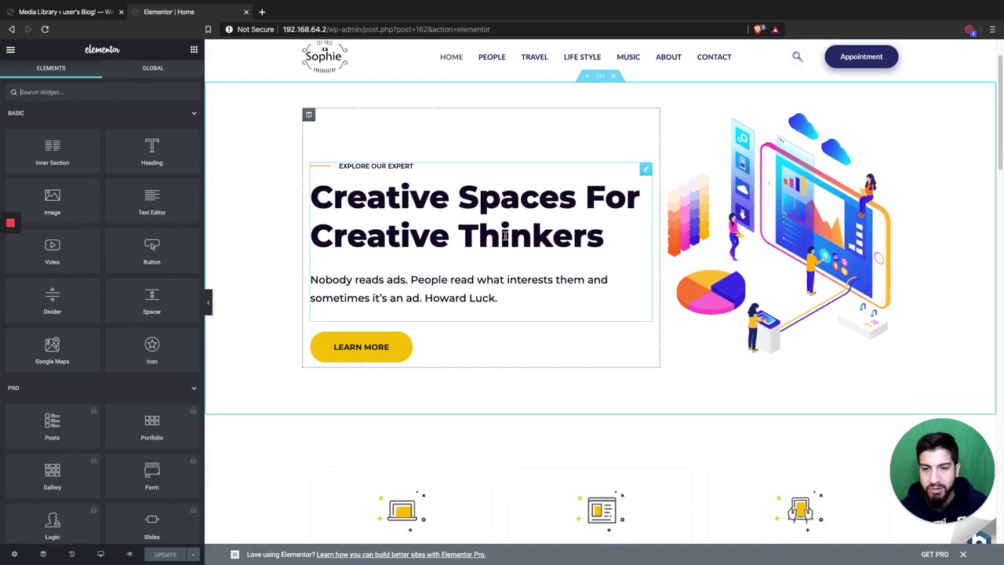
pyautogui.scroll(1, 500, 245)
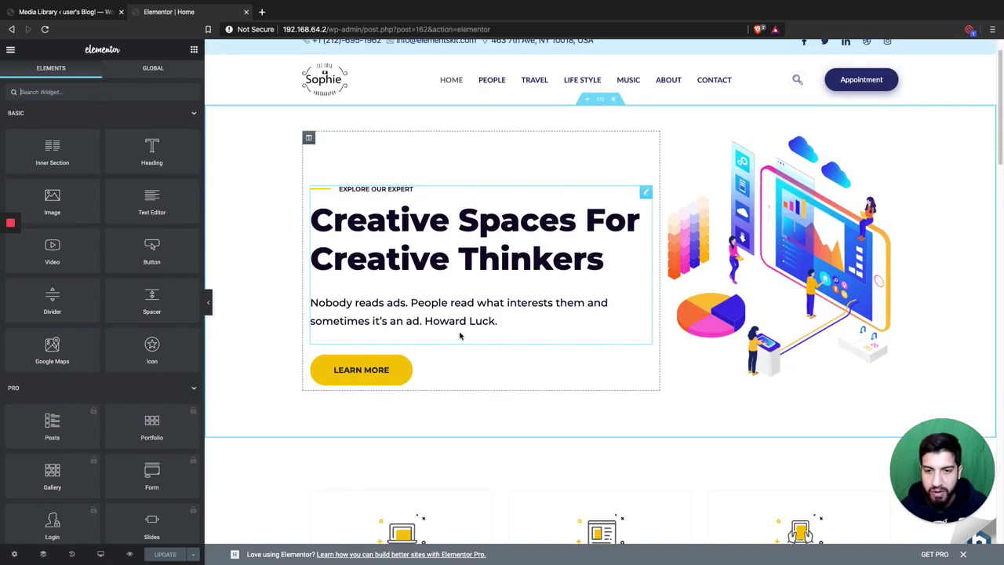
pyautogui.scroll(2, 510, 341)
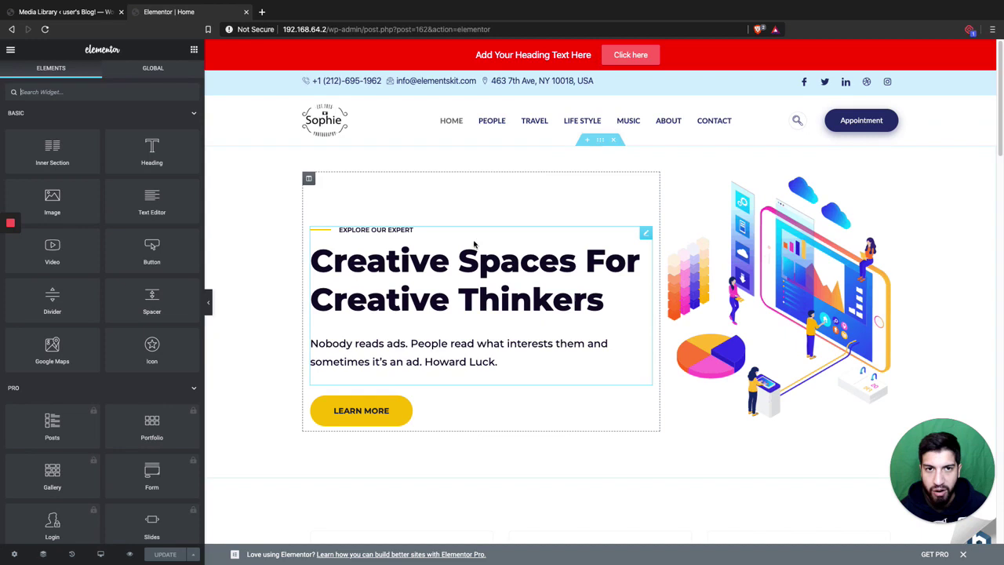
pyautogui.scroll(-2, 616, 250)
pyautogui.scroll(2, 615, 250)
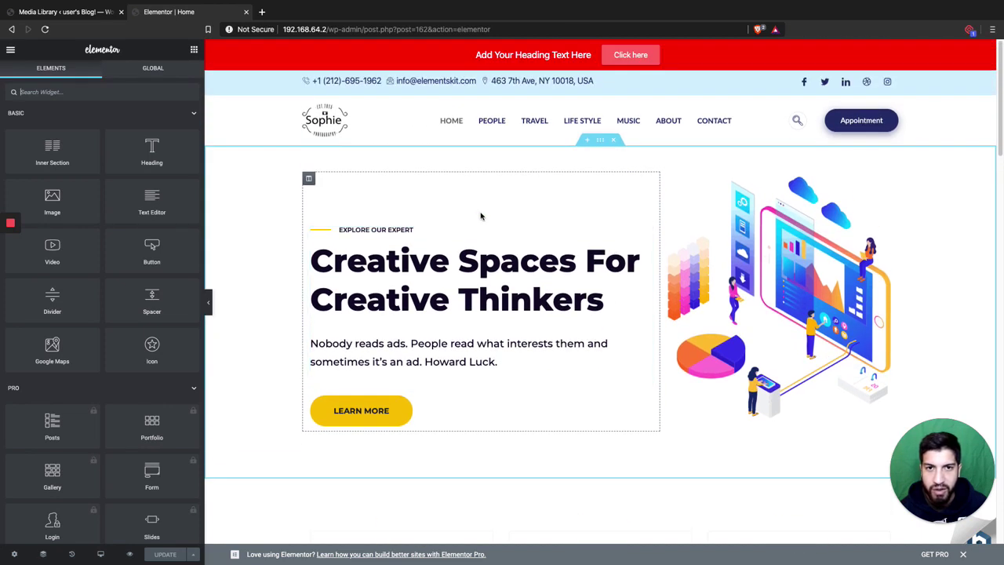
pyautogui.scroll(-2, 534, 253)
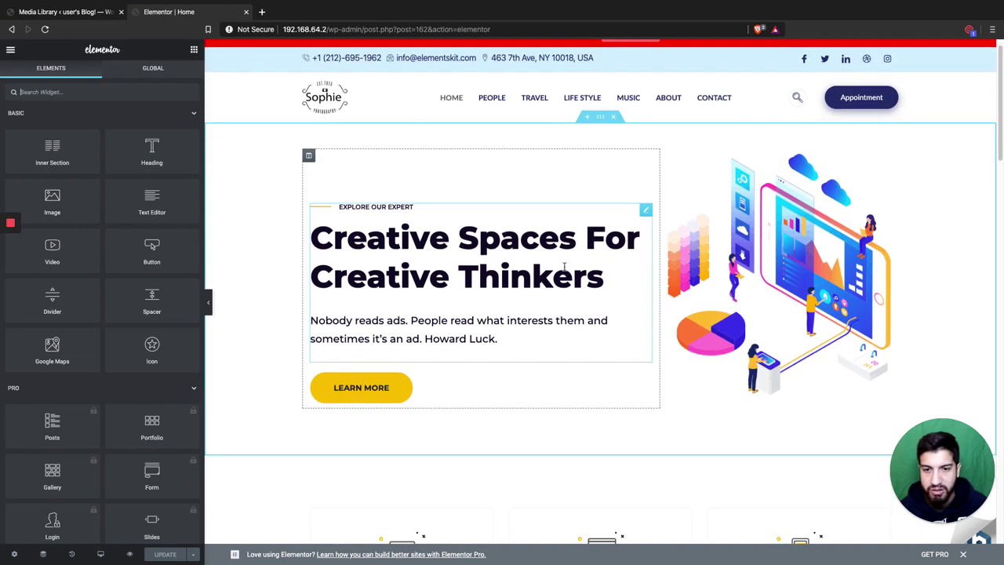
pyautogui.scroll(2, 626, 295)
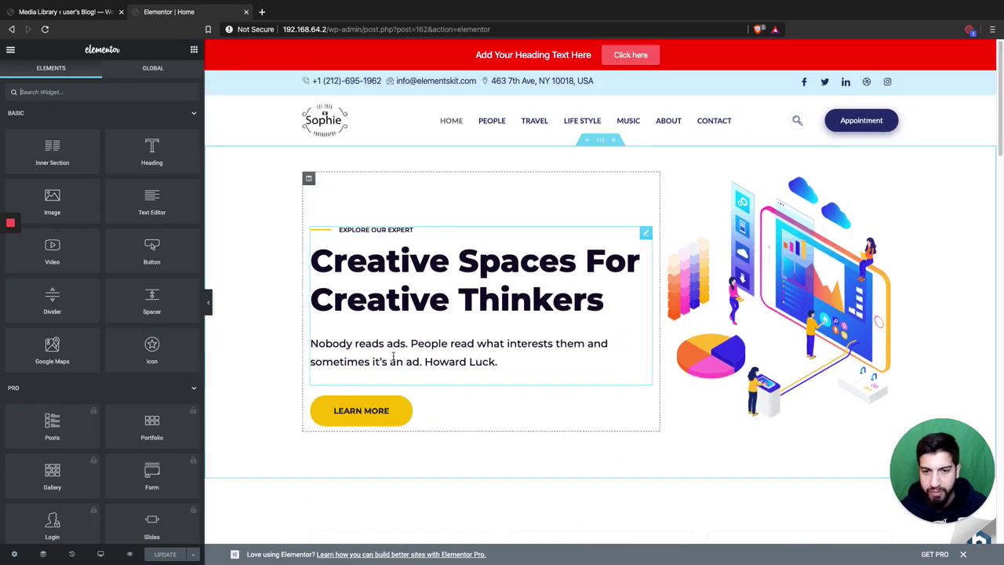
pyautogui.click(473, 405)
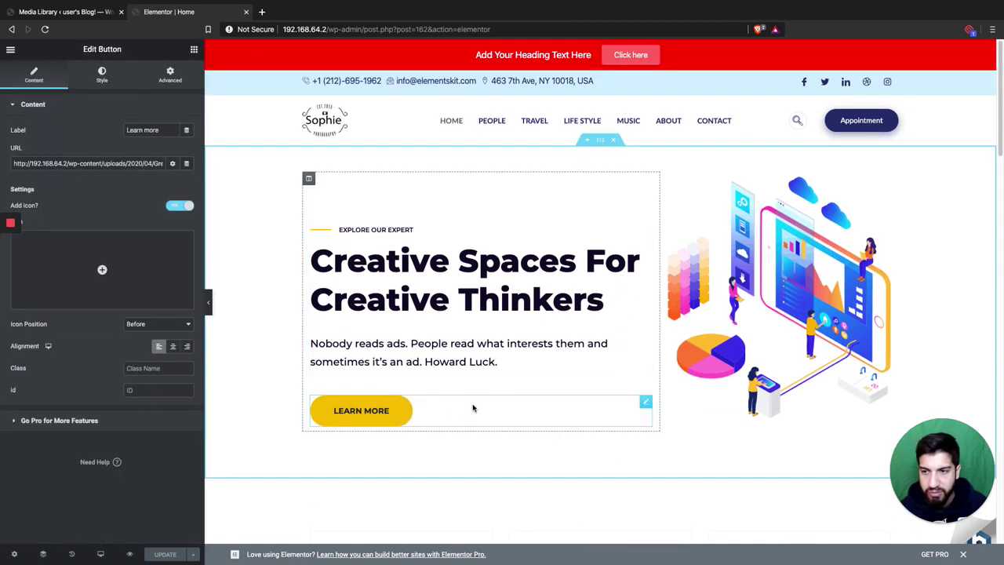
pyautogui.hotkey('ctrl', 'a')
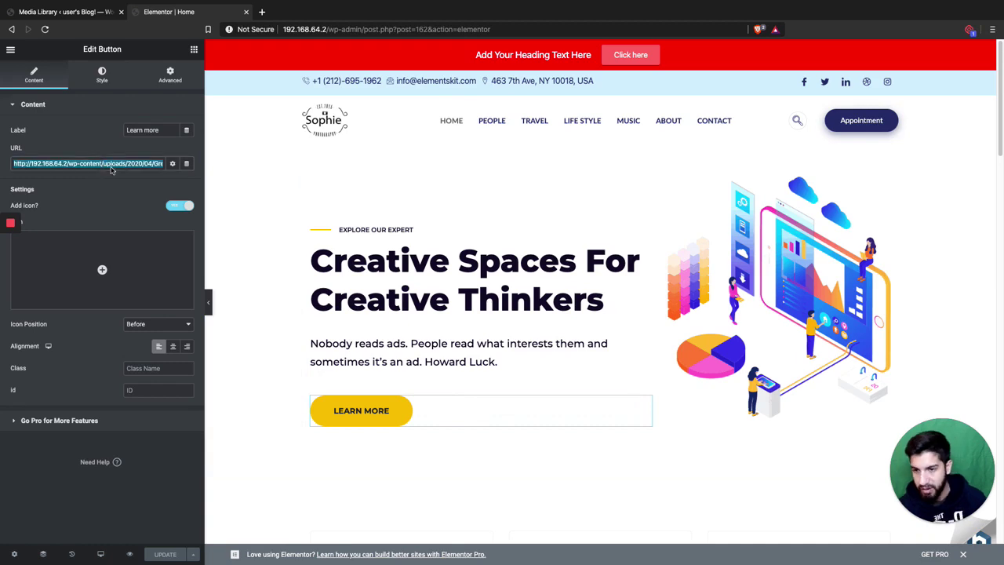
pyautogui.press('BackSpace')
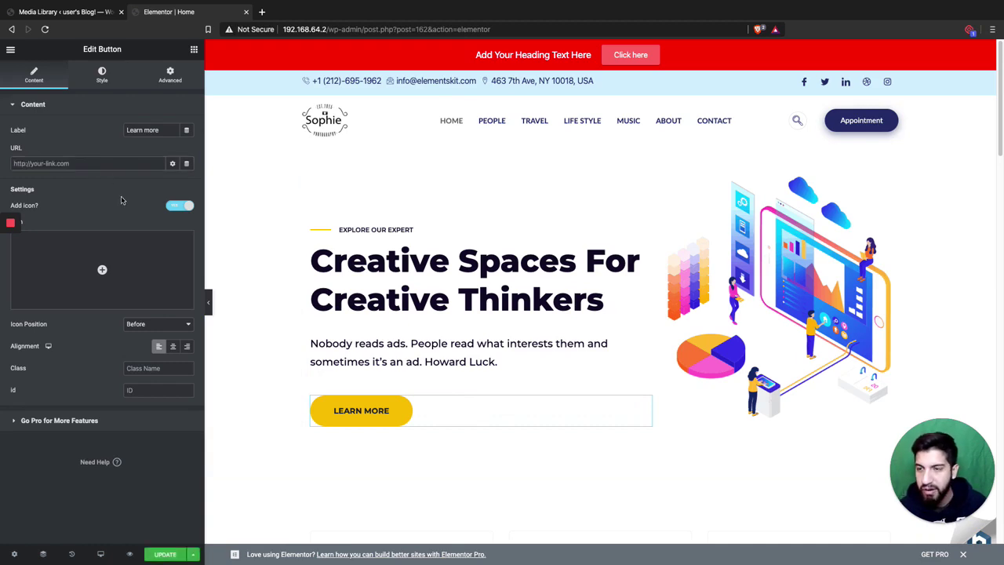
# Copy the file link of Green-Medicine-Icons-Health-Fair-Flyer.pdf from the Media Library and return to the Elementor editor
pyautogui.click(69, 12)
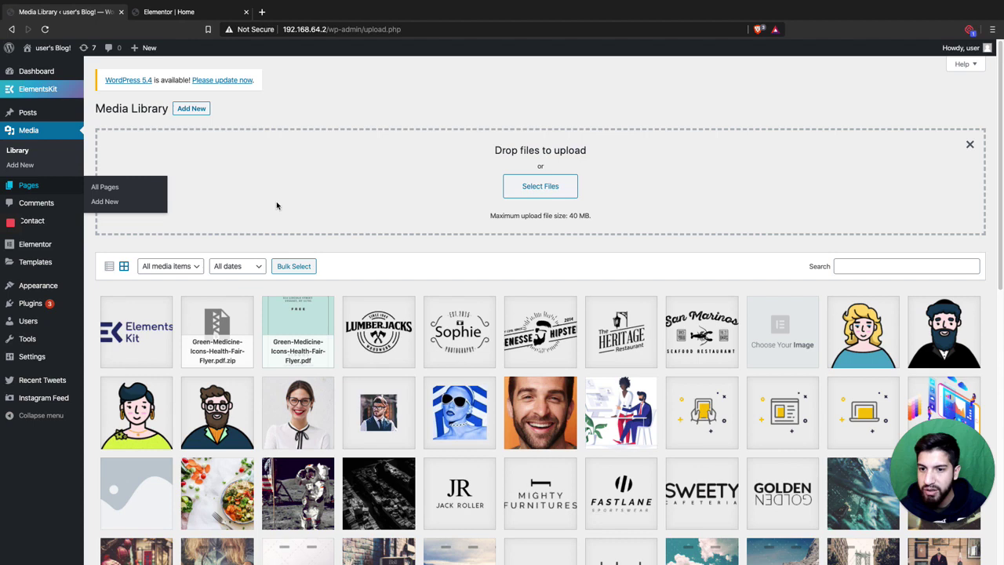
pyautogui.click(314, 325)
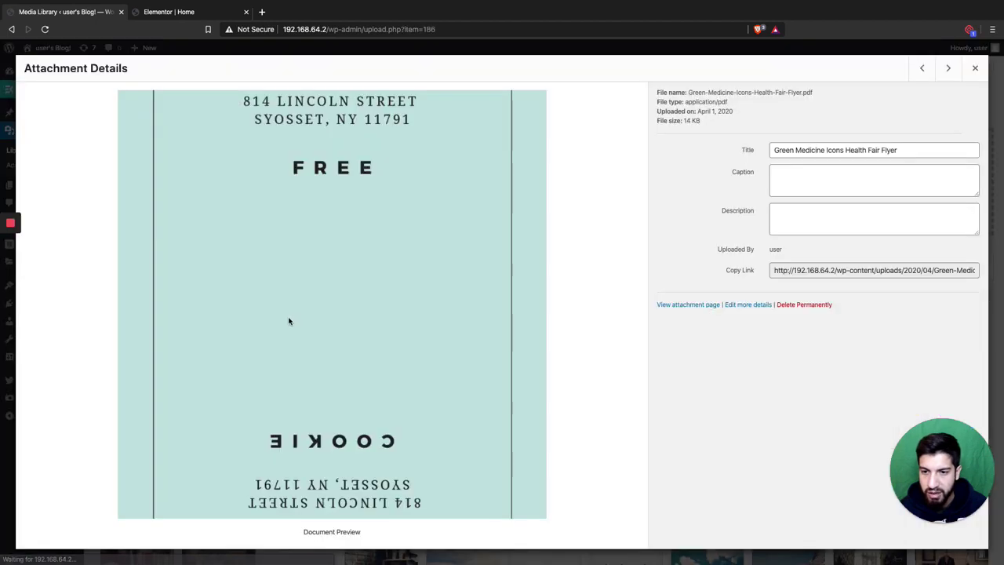
pyautogui.tripleClick(865, 270)
pyautogui.rightClick(864, 270)
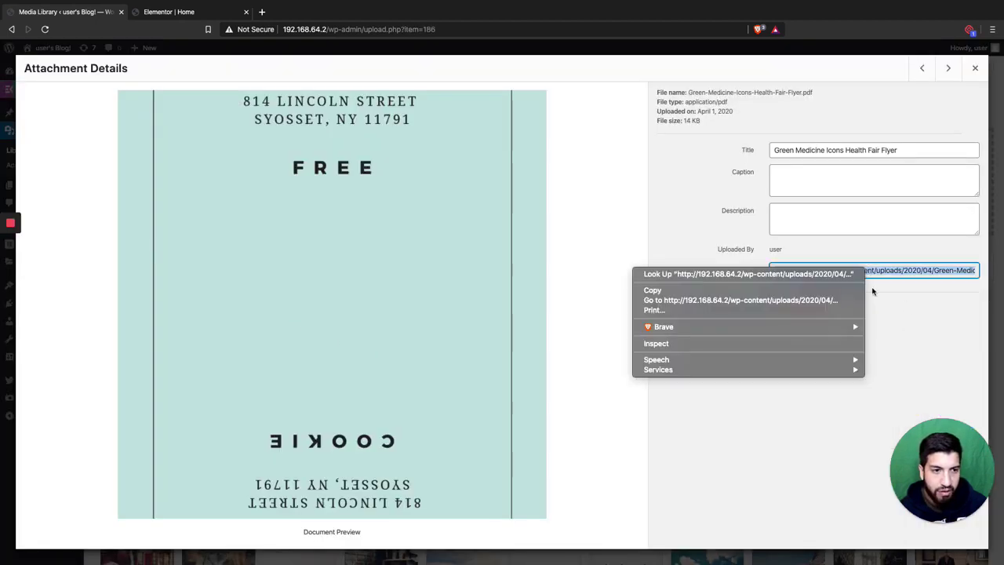
pyautogui.click(794, 292)
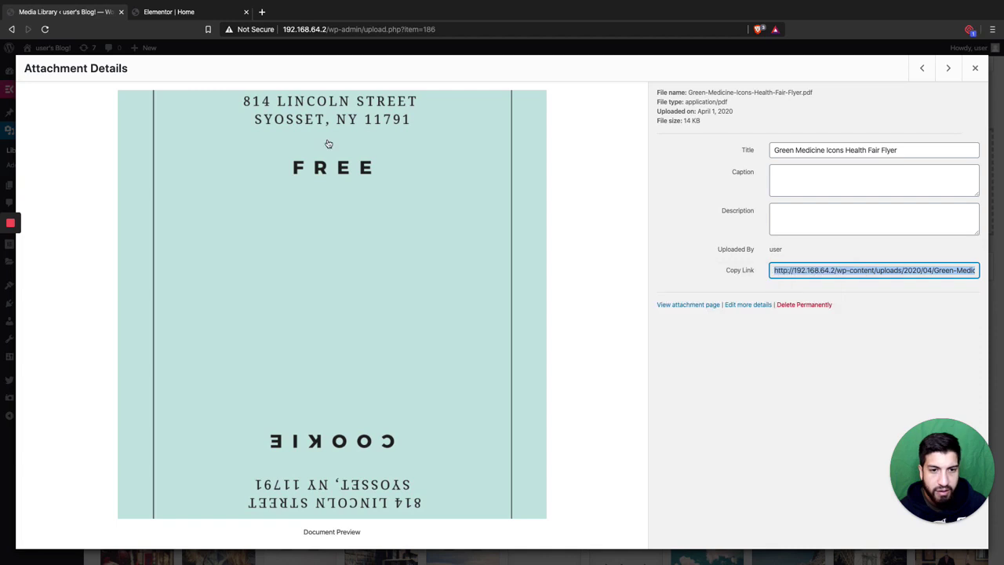
pyautogui.click(167, 11)
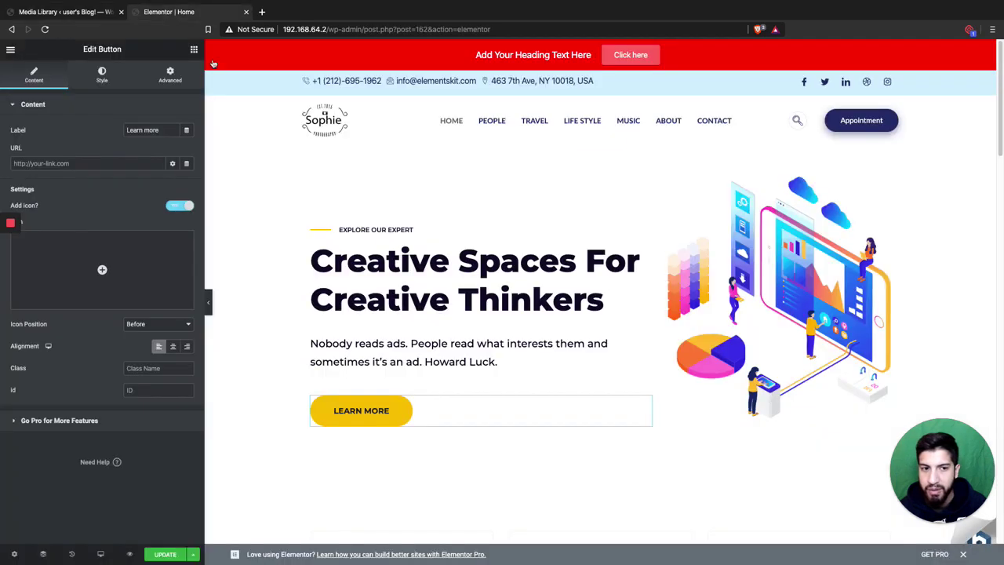
# Paste the copied PDF flyer link as the Learn More button's URL and update the Home page
pyautogui.rightClick(91, 164)
pyautogui.click(113, 234)
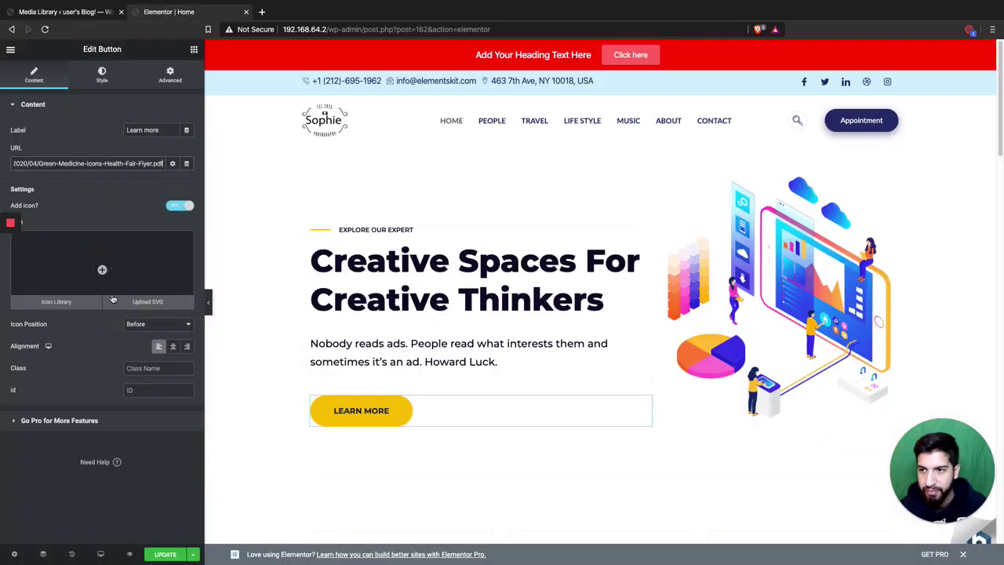
pyautogui.click(166, 557)
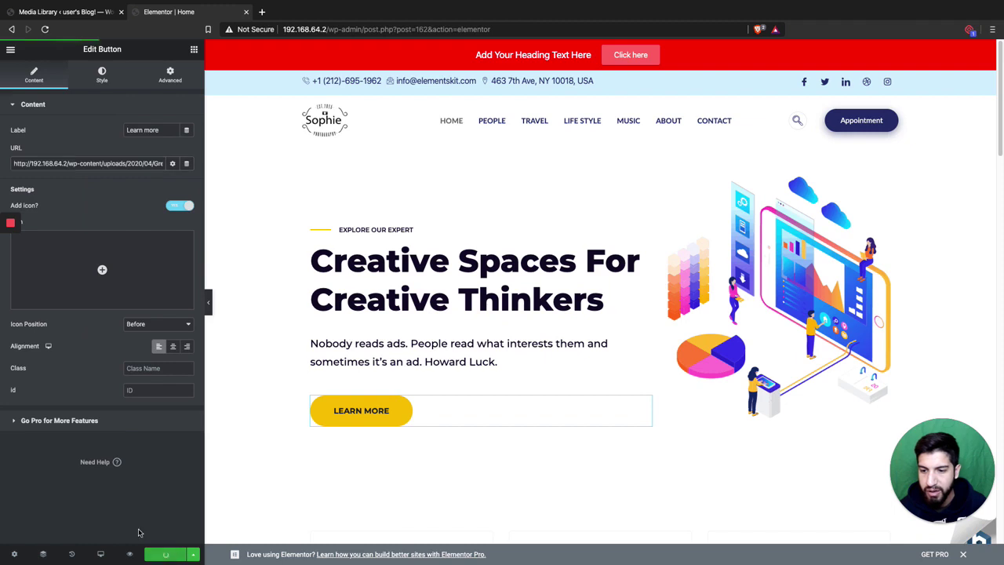
# Preview the Home page and test the Learn More button to open its linked PDF flyer
pyautogui.click(129, 554)
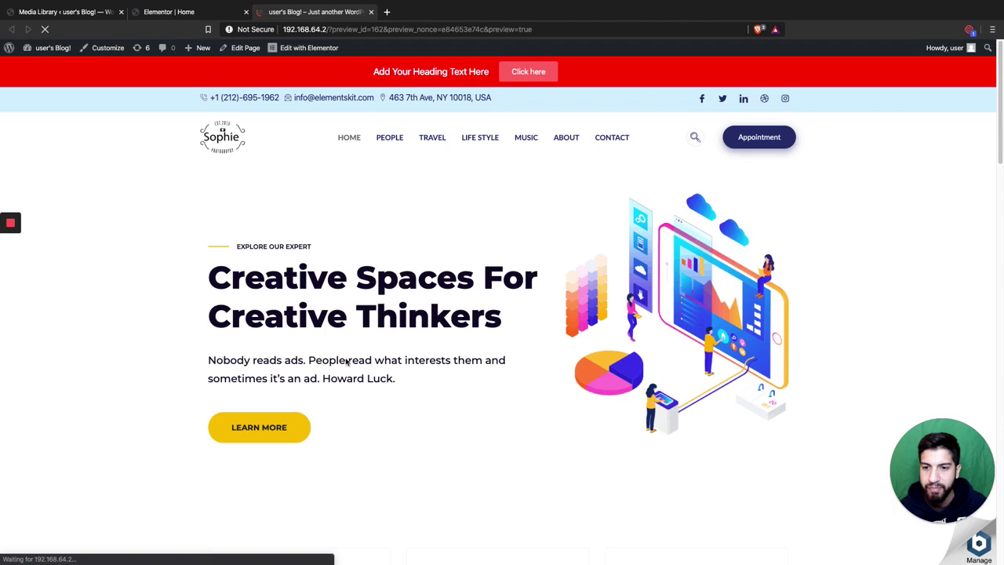
pyautogui.scroll(-2, 398, 386)
pyautogui.scroll(2, 362, 373)
pyautogui.click(260, 426)
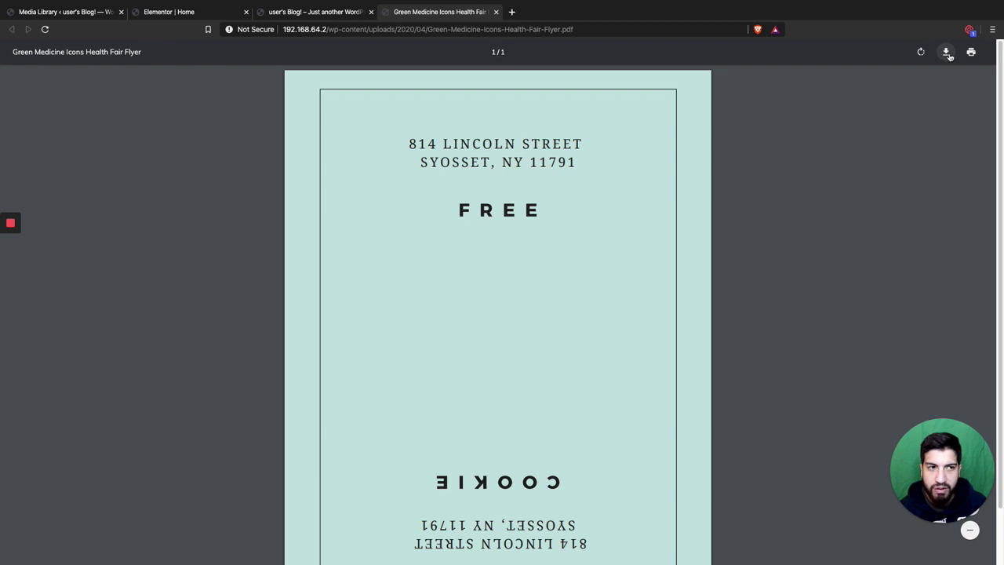
# Return to the Elementor editor and clear the PDF link from the Learn More button's URL
pyautogui.click(295, 12)
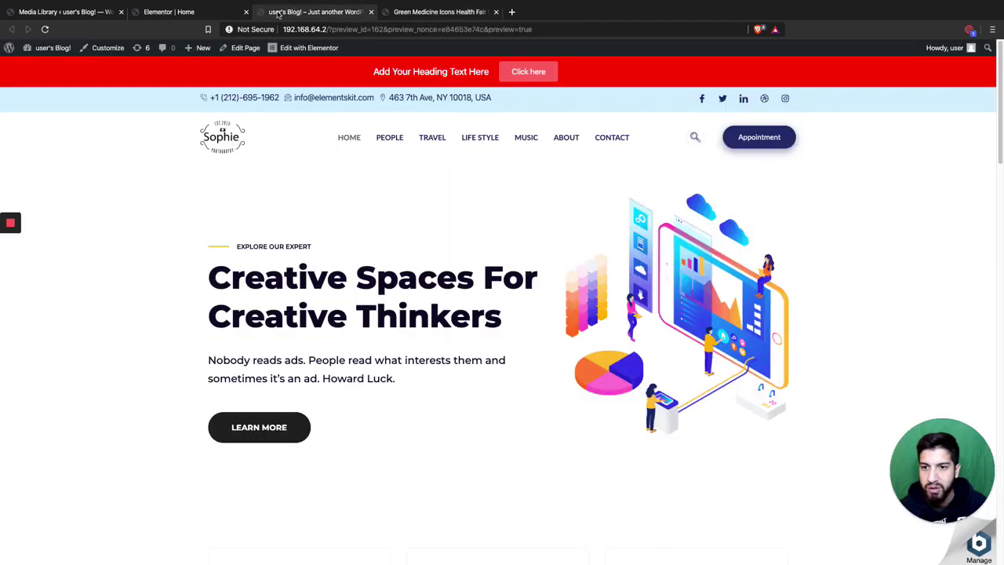
pyautogui.click(215, 14)
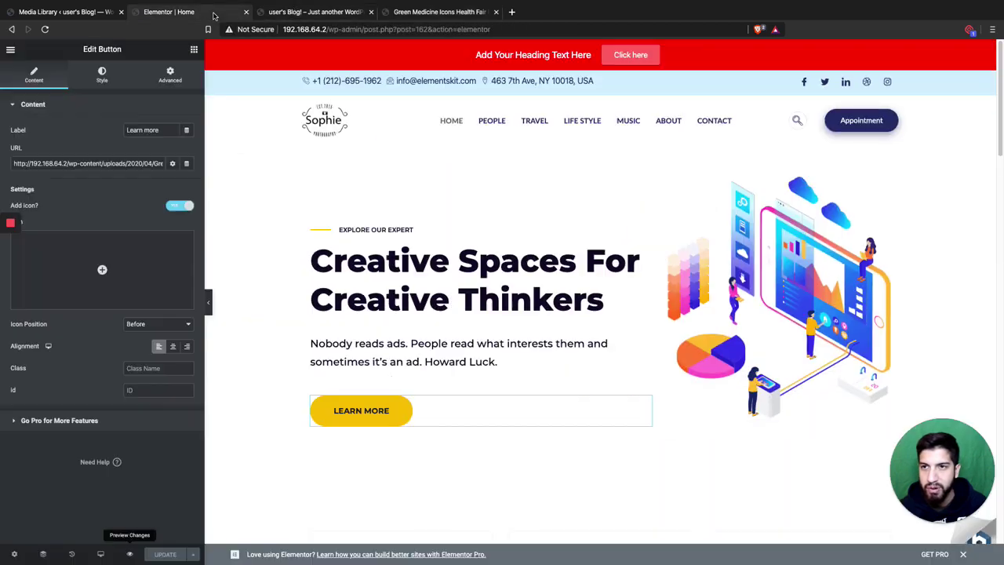
pyautogui.tripleClick(117, 166)
pyautogui.press('BackSpace')
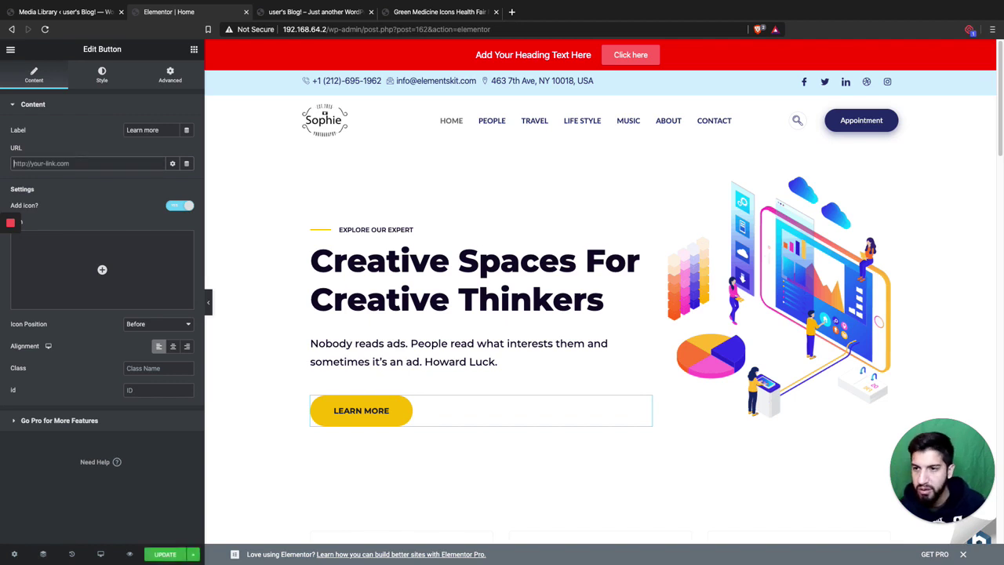
# Copy the file link of Green-Medicine-Icons-Health-Fair-Flyer.pdf.zip from the Media Library and return to the Elementor editor
pyautogui.click(68, 13)
pyautogui.click(974, 68)
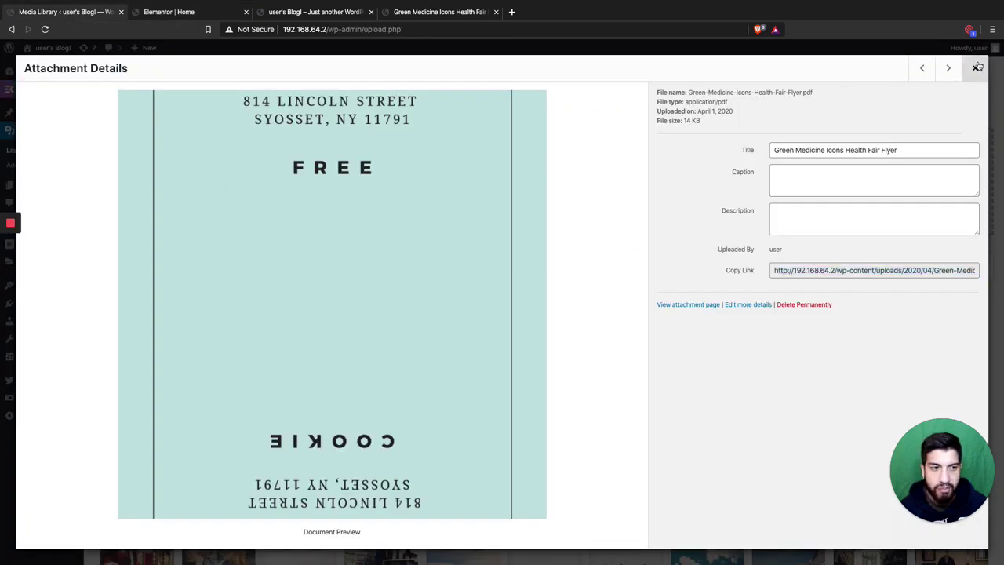
pyautogui.click(234, 324)
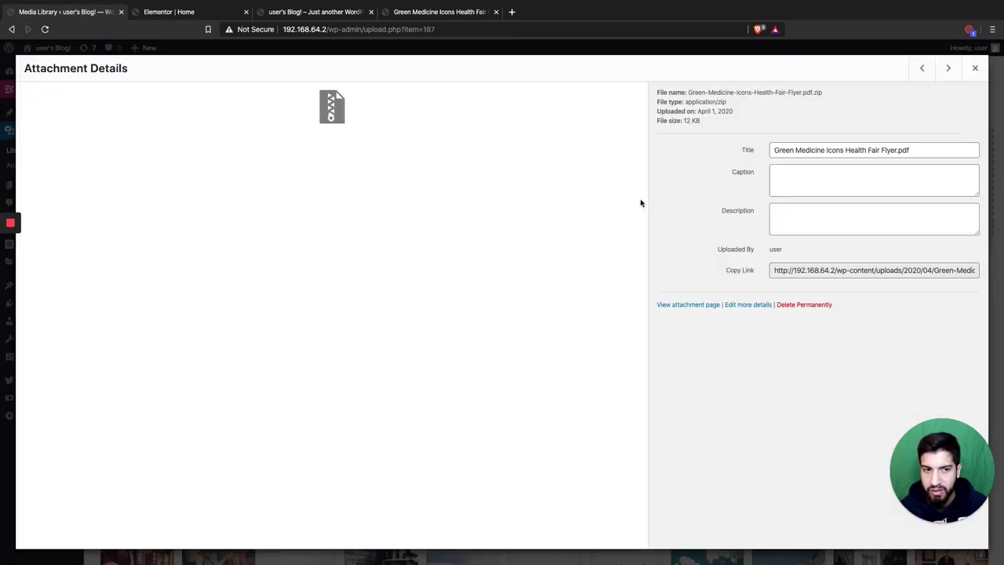
pyautogui.click(839, 275)
pyautogui.rightClick(844, 277)
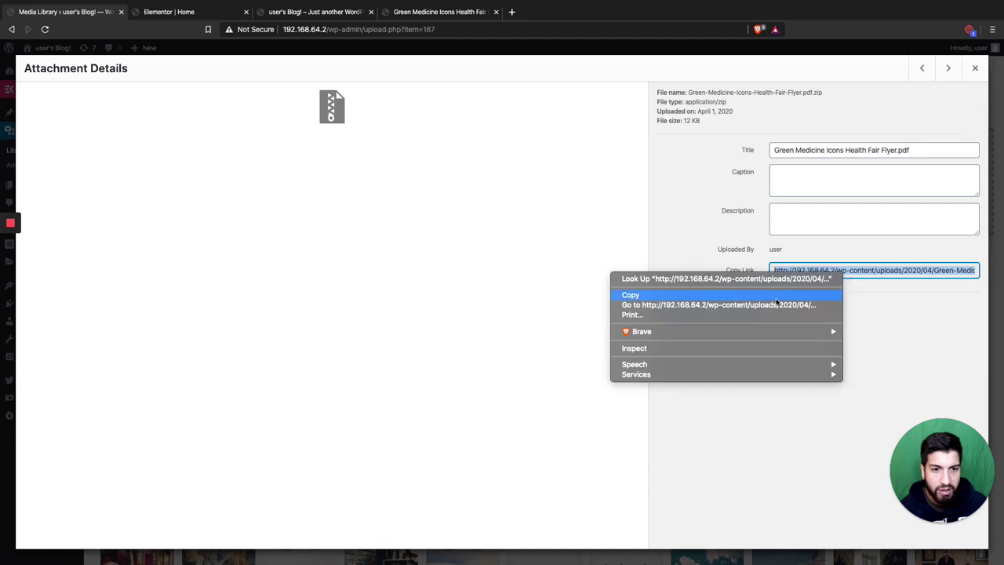
pyautogui.click(165, 13)
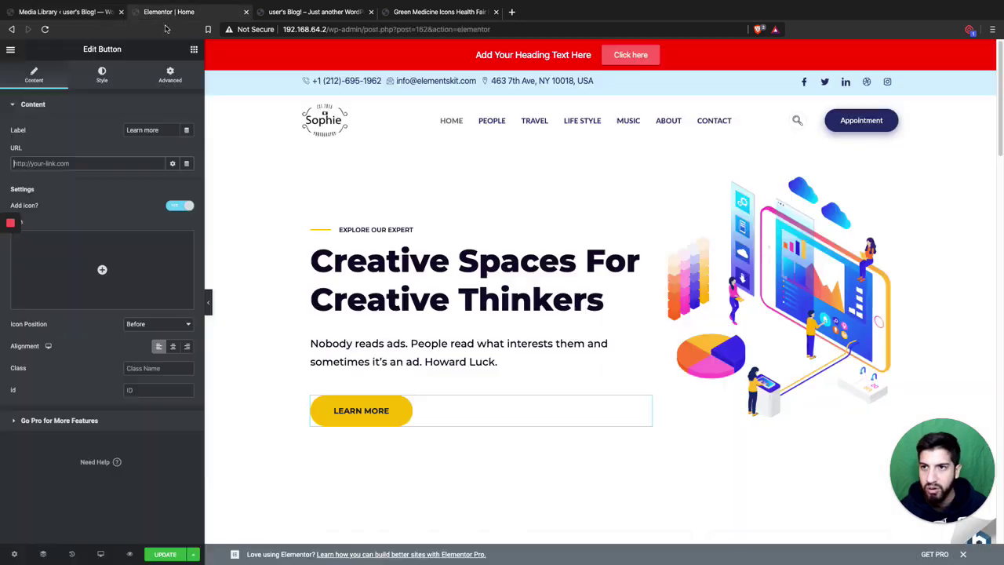
# Paste the copied ZIP file link as the Learn More button's URL and update the Home page
pyautogui.rightClick(106, 163)
pyautogui.click(128, 232)
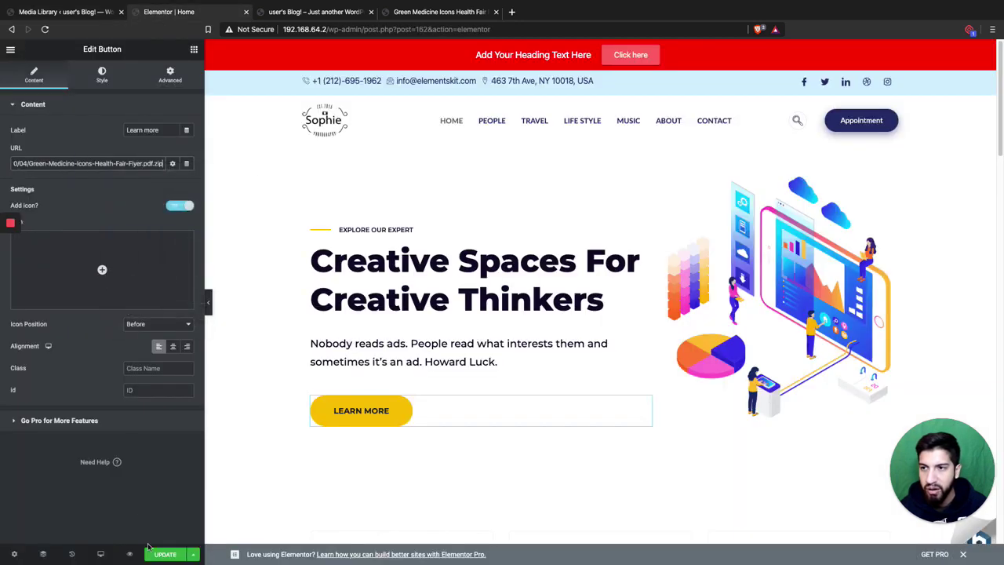
pyautogui.click(165, 554)
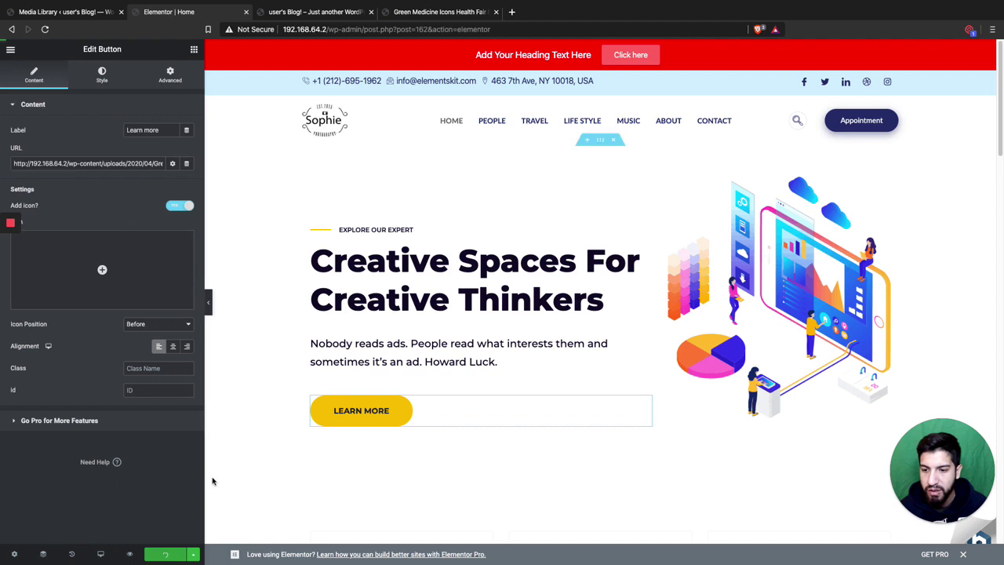
# Test the Learn More button's ZIP download on the previewed Home page and cancel saving the archive
pyautogui.click(307, 12)
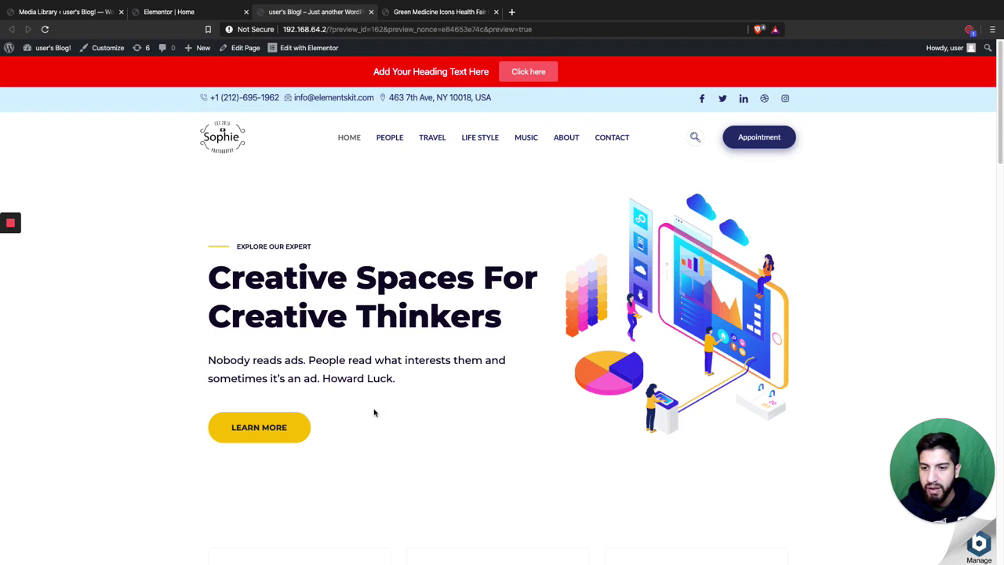
pyautogui.click(288, 428)
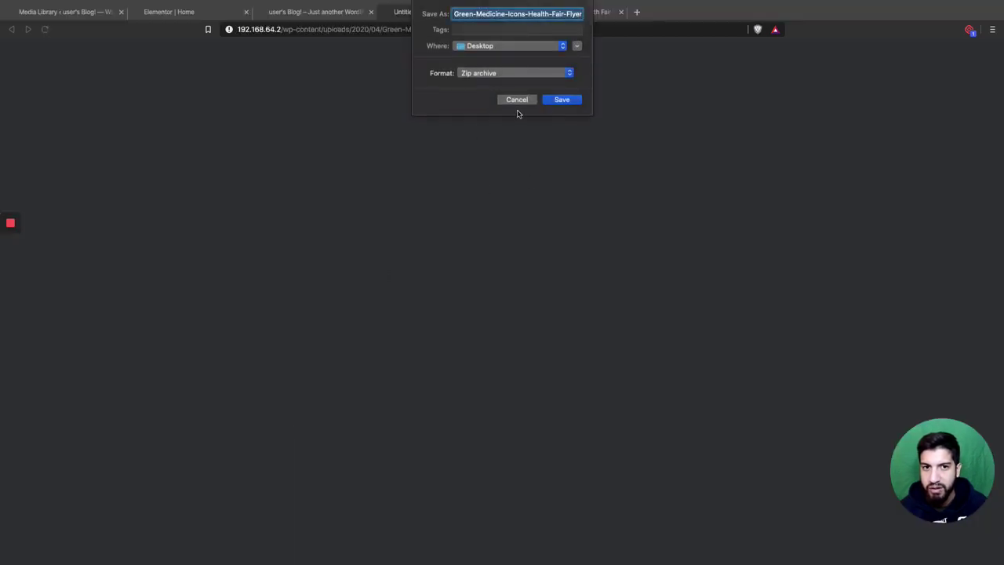
pyautogui.click(517, 100)
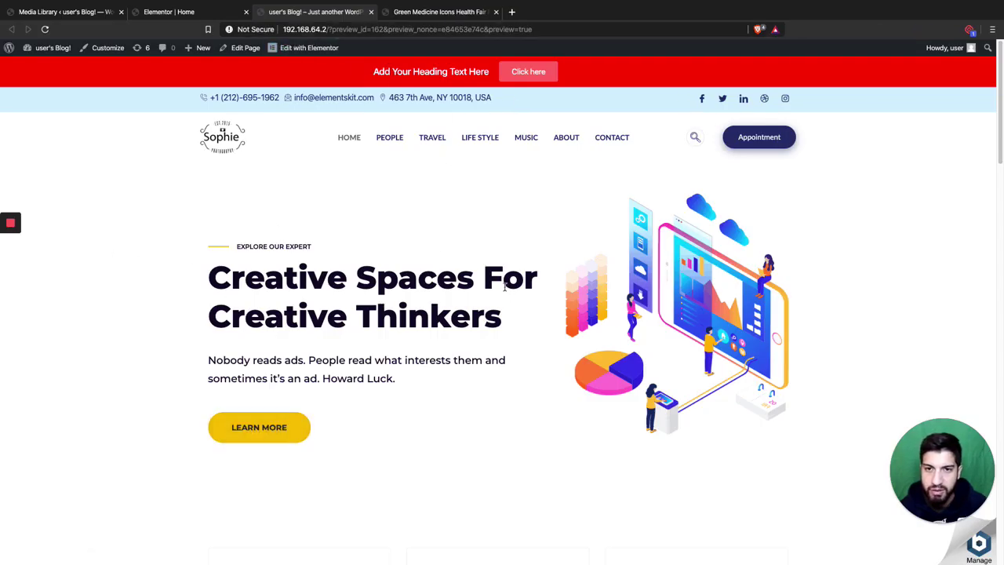
pyautogui.scroll(-15, 471, 279)
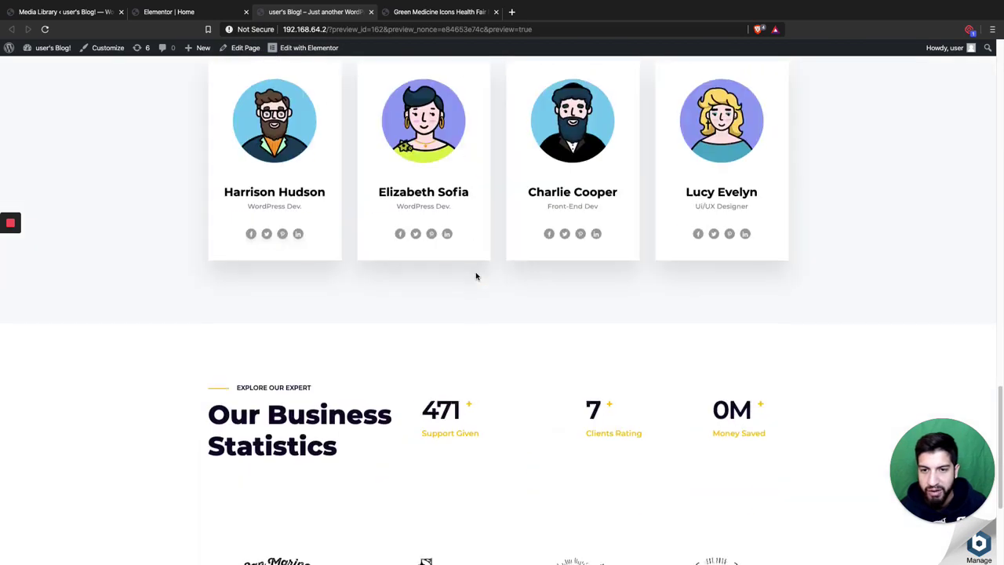
pyautogui.scroll(-3, 475, 276)
pyautogui.scroll(12, 475, 276)
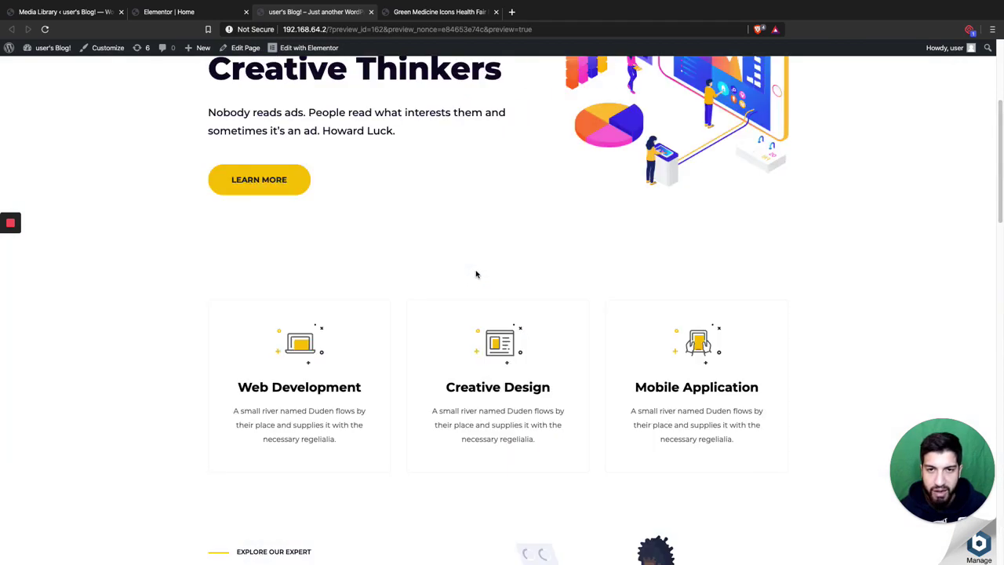
pyautogui.scroll(3, 475, 273)
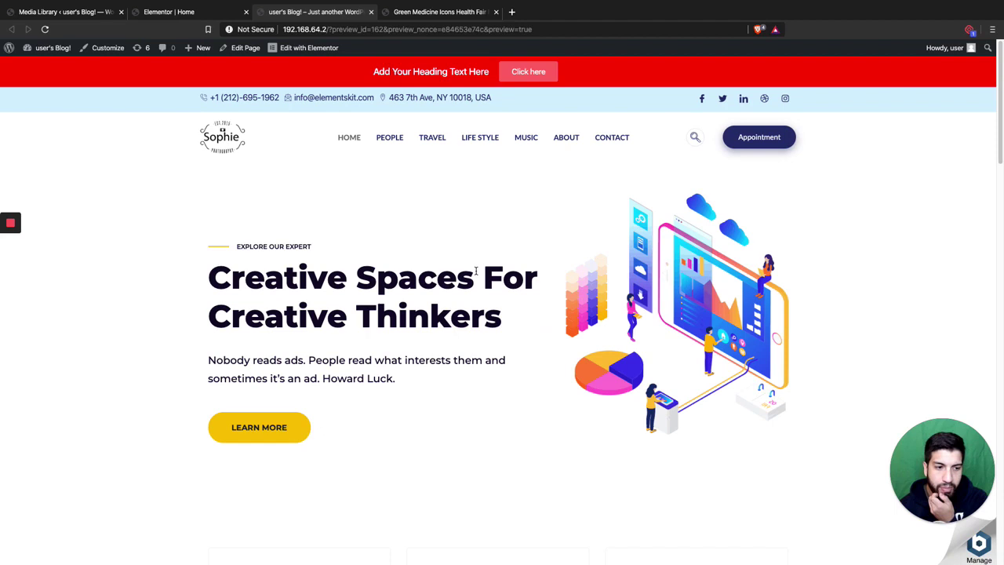